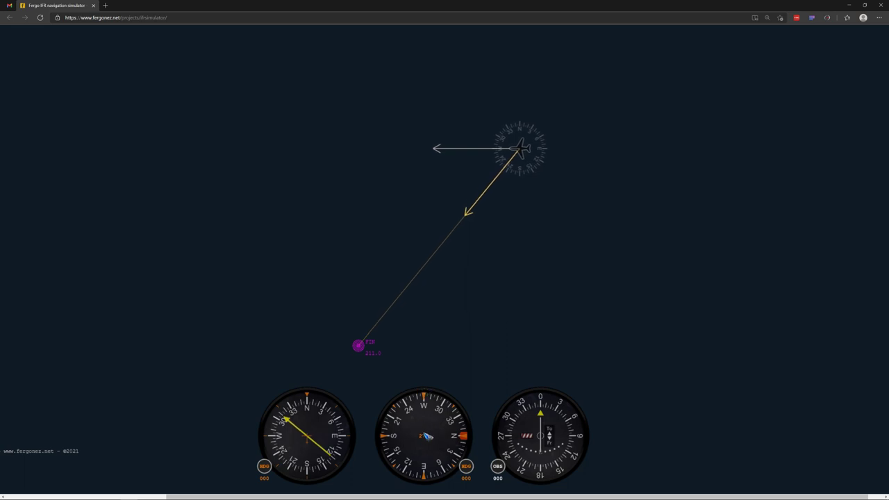
Rotate the ADF compass card with its heading setting to -90.
{"action": "scroll", "coordinate": [270, 474], "scroll_direction": "down", "scroll_amount": 15}
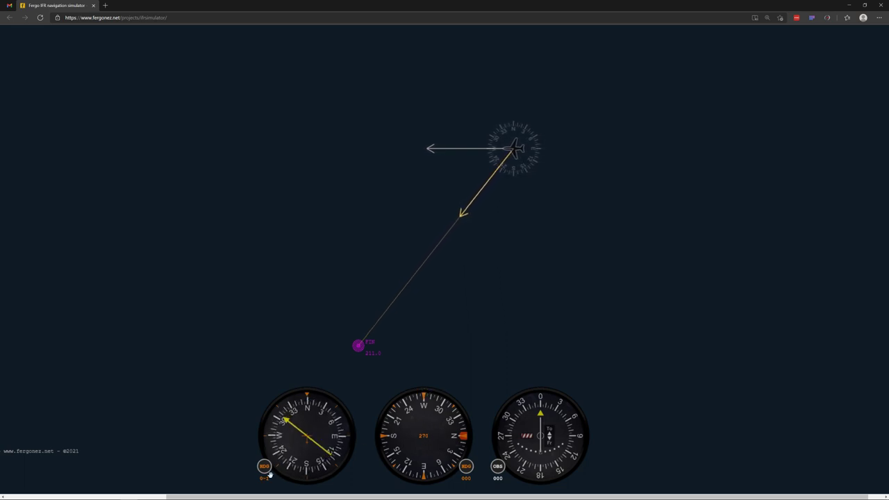
{"action": "scroll", "coordinate": [269, 474], "scroll_direction": "down", "scroll_amount": 20}
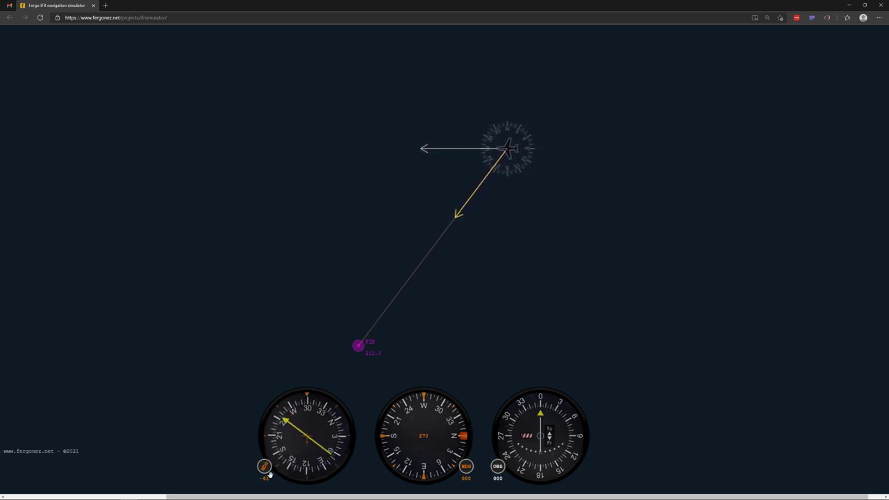
{"action": "scroll", "coordinate": [270, 474], "scroll_direction": "down", "scroll_amount": 15}
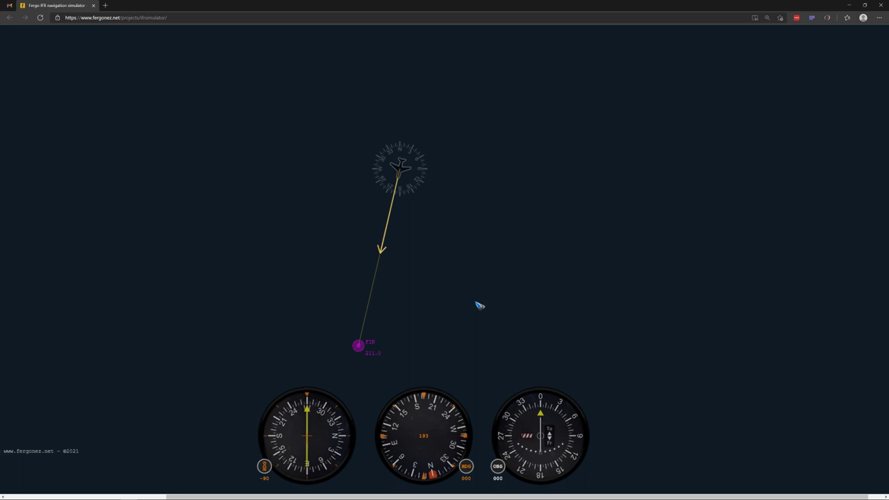
Switch to Little Navmap and set Aeródromo De Beariz (LELB) in northwest Spain as the departure airport.
{"action": "key", "text": "alt+Tab"}
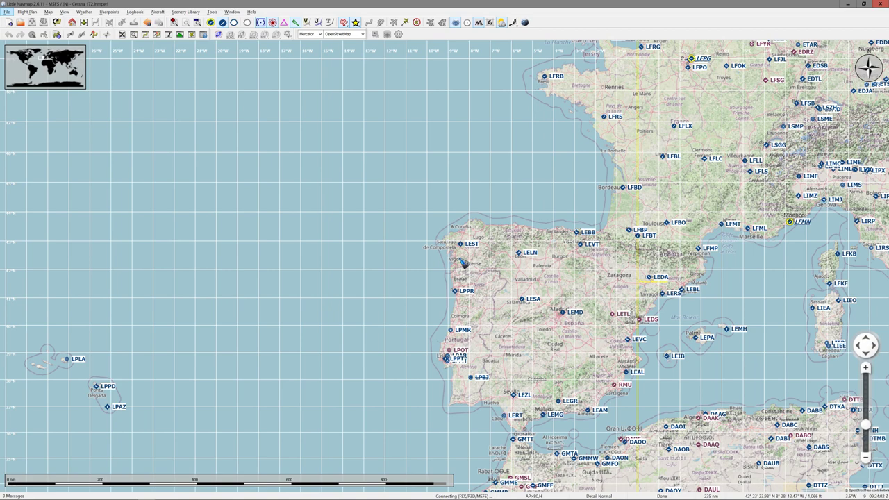
{"action": "scroll", "coordinate": [462, 261], "scroll_direction": "up", "scroll_amount": 5}
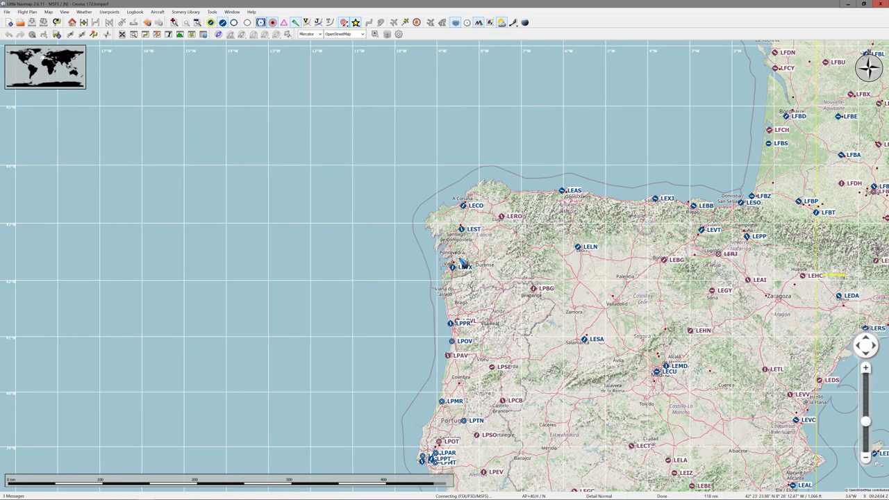
{"action": "scroll", "coordinate": [463, 262], "scroll_direction": "up", "scroll_amount": 2}
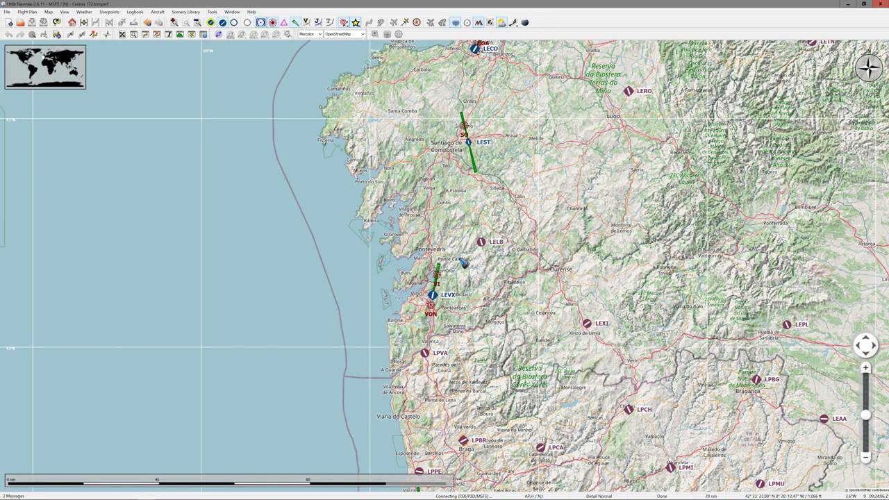
{"action": "scroll", "coordinate": [464, 262], "scroll_direction": "up", "scroll_amount": 3}
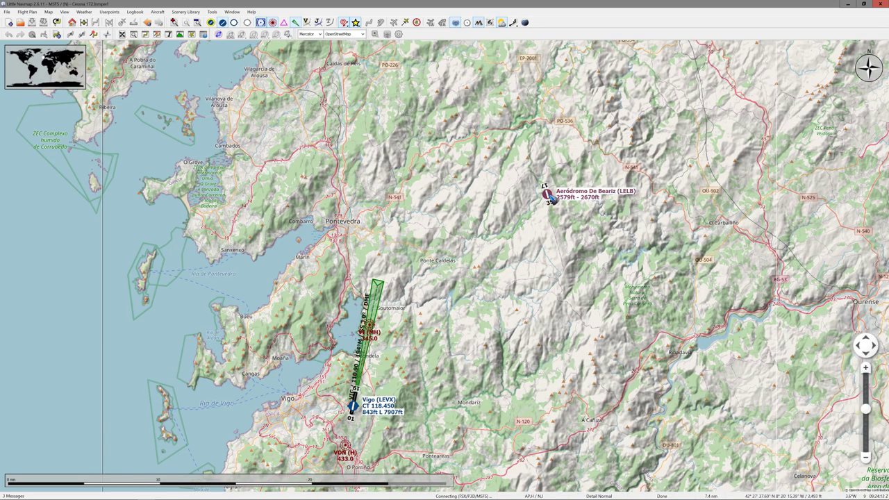
{"action": "right_click", "coordinate": [548, 197]}
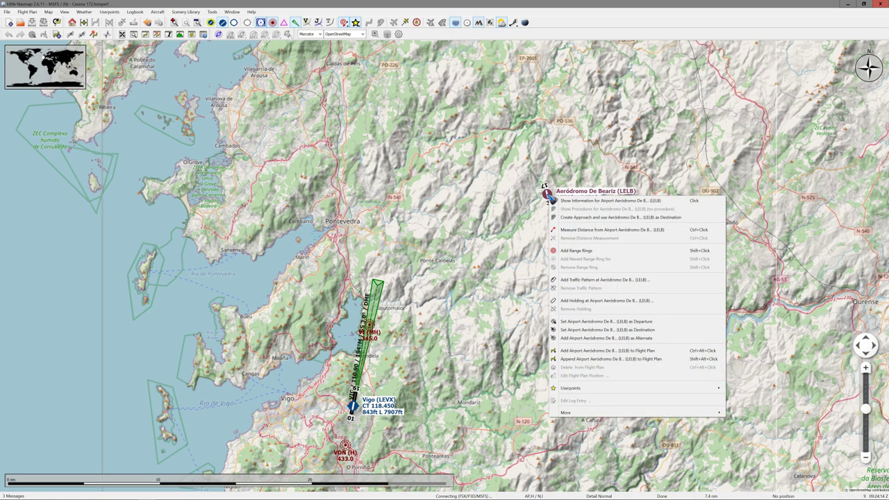
{"action": "left_click", "coordinate": [636, 322]}
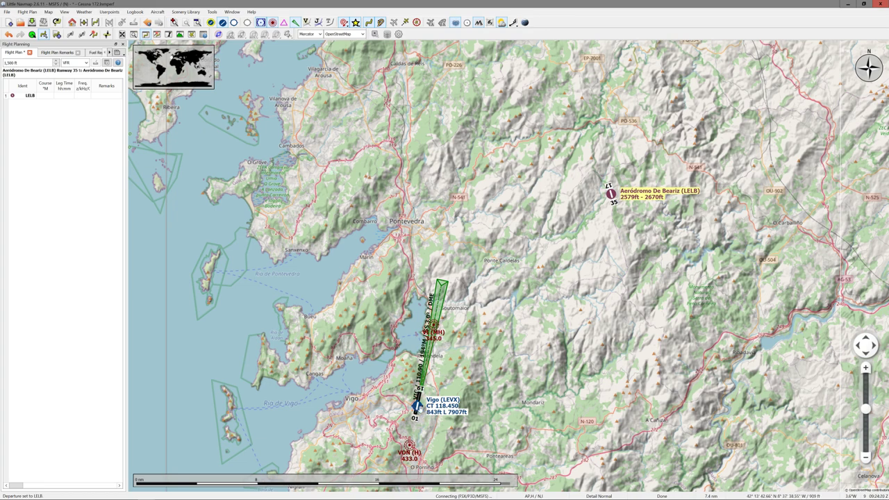
Set Vigo (LEVX) as the destination and route the leg via the VI 345.0 NDB.
{"action": "right_click", "coordinate": [417, 407]}
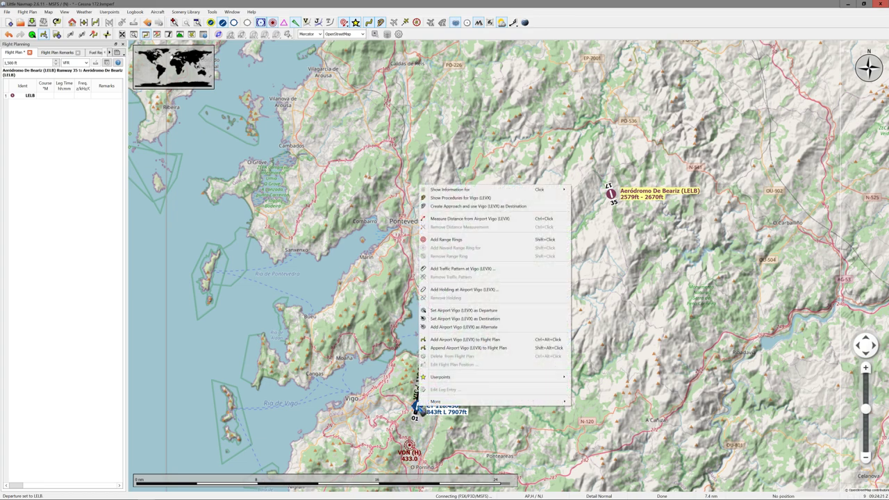
{"action": "left_click", "coordinate": [480, 319]}
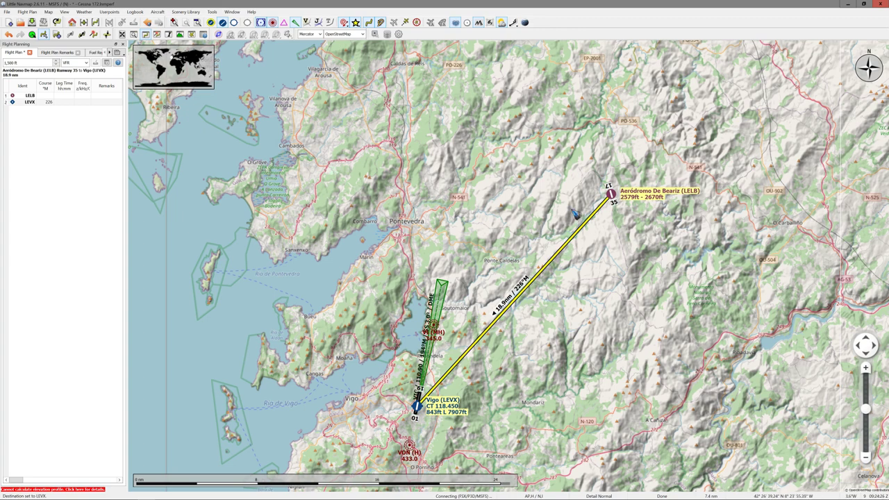
{"action": "mouse_move", "coordinate": [440, 329]}
{"action": "left_click_drag", "start_coordinate": [497, 327], "coordinate": [438, 328]}
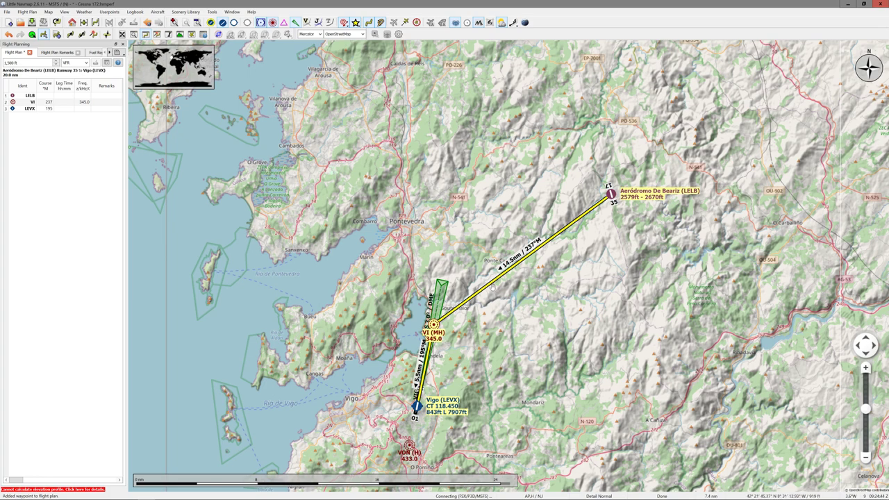
Add a route waypoint about 11.8 nm north of VI and another about 5.2 nm north of LELB.
{"action": "left_click_drag", "start_coordinate": [493, 287], "coordinate": [469, 153]}
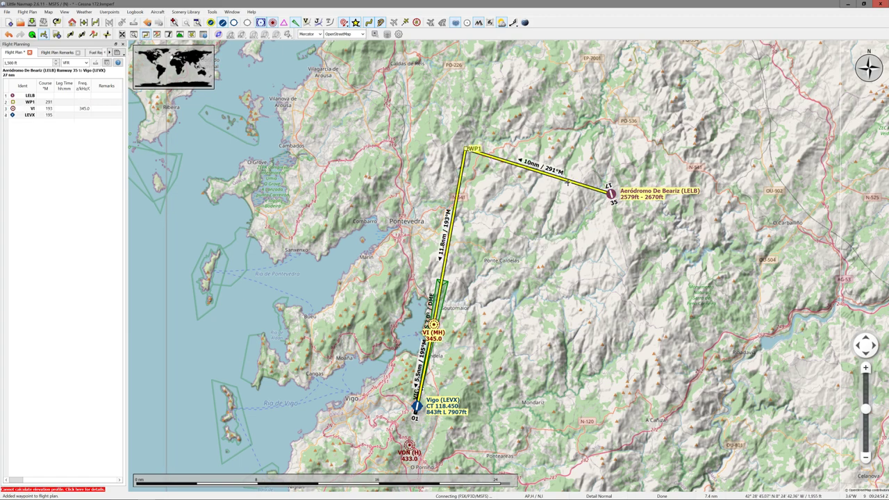
{"action": "left_click_drag", "start_coordinate": [564, 181], "coordinate": [606, 120]}
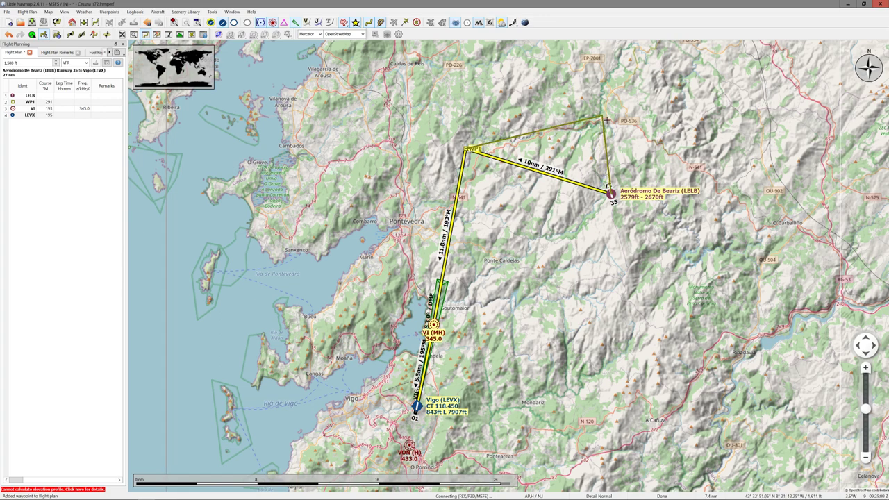
{"action": "left_click_drag", "start_coordinate": [606, 121], "coordinate": [605, 119]}
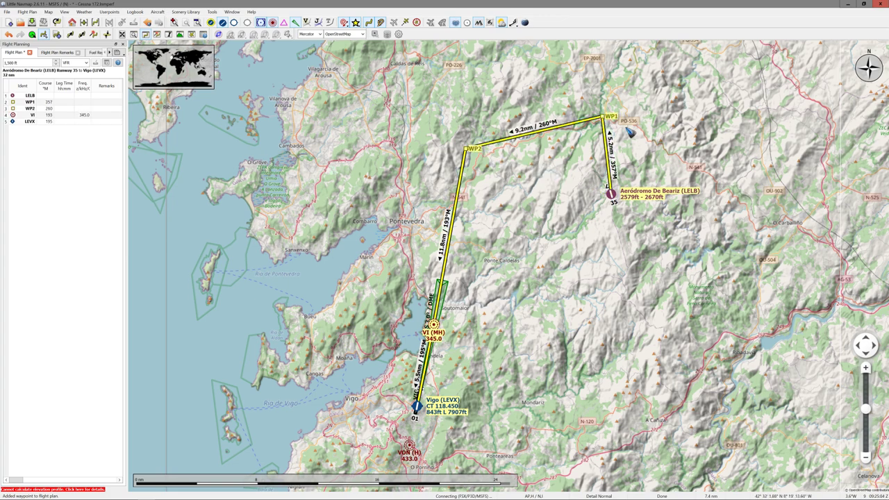
Insert a waypoint on the first leg about 1.3 nm from LELB on a course of about 347°M.
{"action": "left_click_drag", "start_coordinate": [655, 126], "coordinate": [509, 182]}
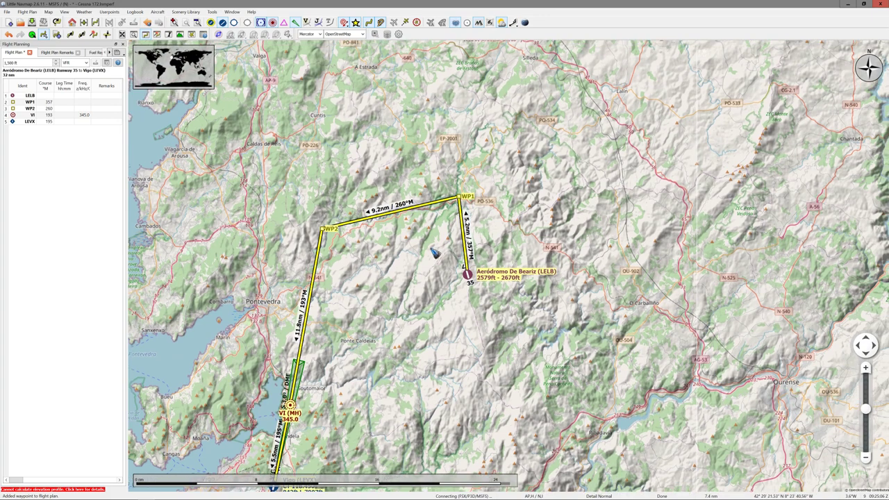
{"action": "scroll", "coordinate": [452, 246], "scroll_direction": "up", "scroll_amount": 1}
{"action": "scroll", "coordinate": [450, 245], "scroll_direction": "up", "scroll_amount": 1}
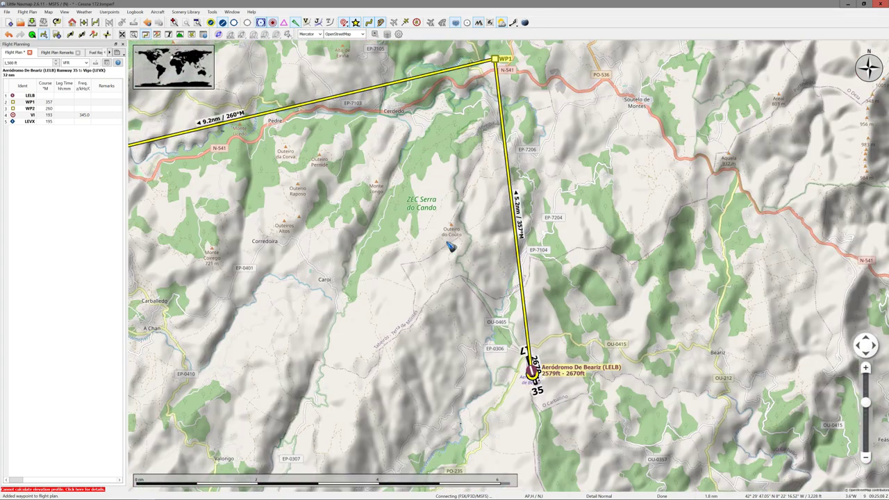
{"action": "scroll", "coordinate": [460, 238], "scroll_direction": "up", "scroll_amount": 1}
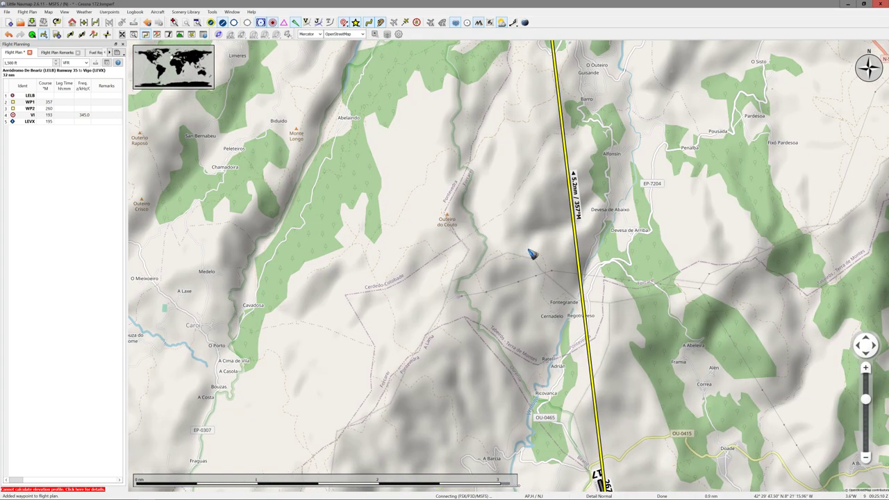
{"action": "scroll", "coordinate": [533, 253], "scroll_direction": "up", "scroll_amount": 1}
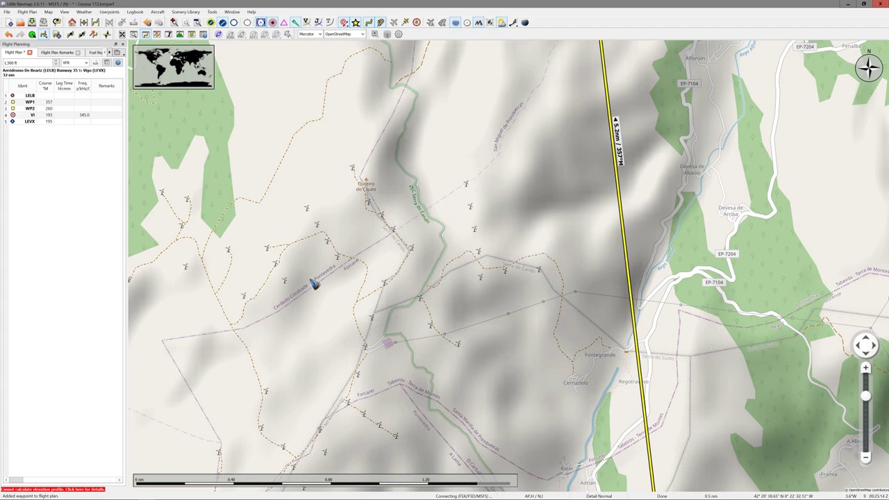
{"action": "left_click_drag", "start_coordinate": [528, 241], "coordinate": [461, 218]}
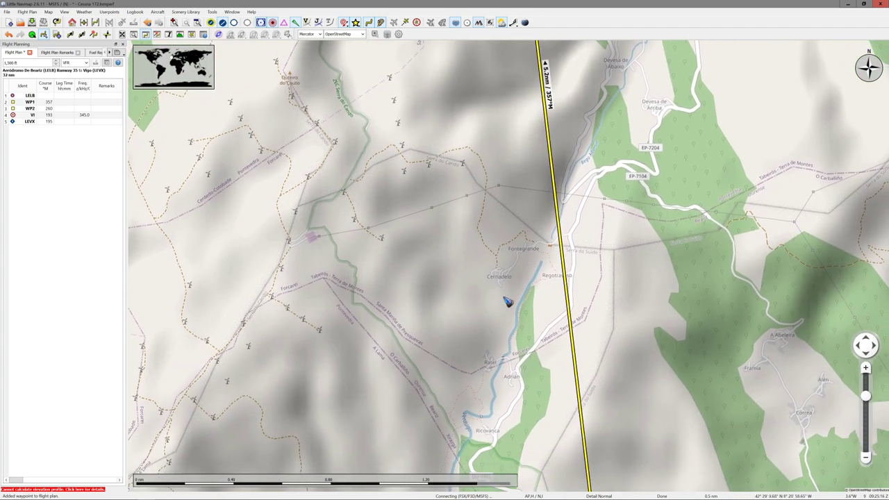
{"action": "left_click_drag", "start_coordinate": [510, 294], "coordinate": [478, 280]}
{"action": "scroll", "coordinate": [478, 280], "scroll_direction": "down", "scroll_amount": 3}
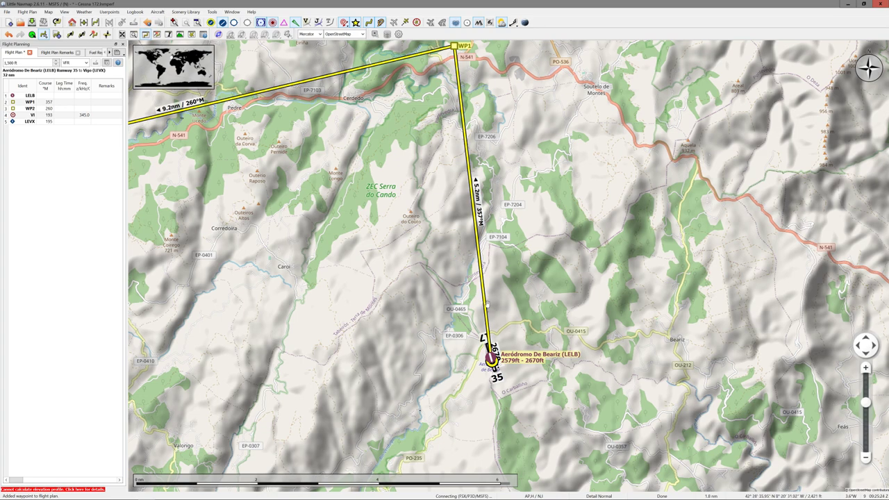
{"action": "left_click_drag", "start_coordinate": [487, 304], "coordinate": [470, 283]}
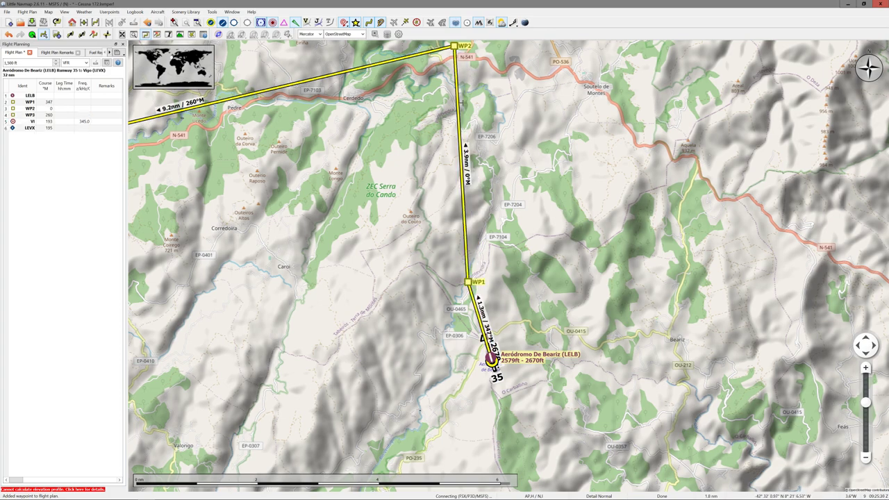
Move WP2 slightly east so it lies about 4 nm from WP1 on a course of about 9°M.
{"action": "left_click_drag", "start_coordinate": [470, 161], "coordinate": [472, 196]}
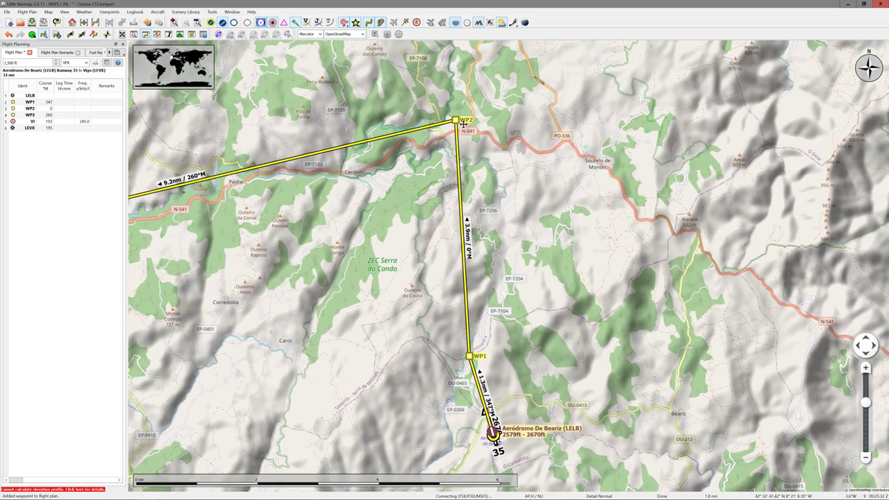
{"action": "left_click_drag", "start_coordinate": [463, 123], "coordinate": [493, 109]}
{"action": "scroll", "coordinate": [454, 234], "scroll_direction": "up", "scroll_amount": 5}
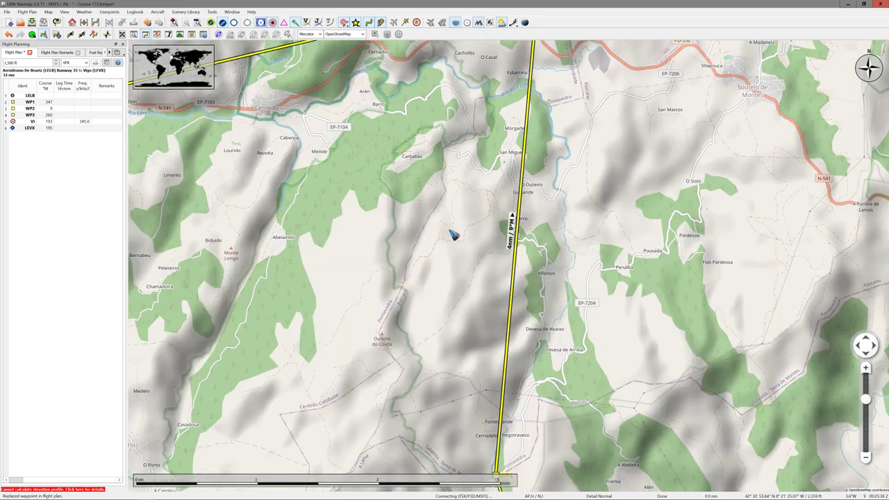
{"action": "left_click_drag", "start_coordinate": [457, 265], "coordinate": [478, 145]}
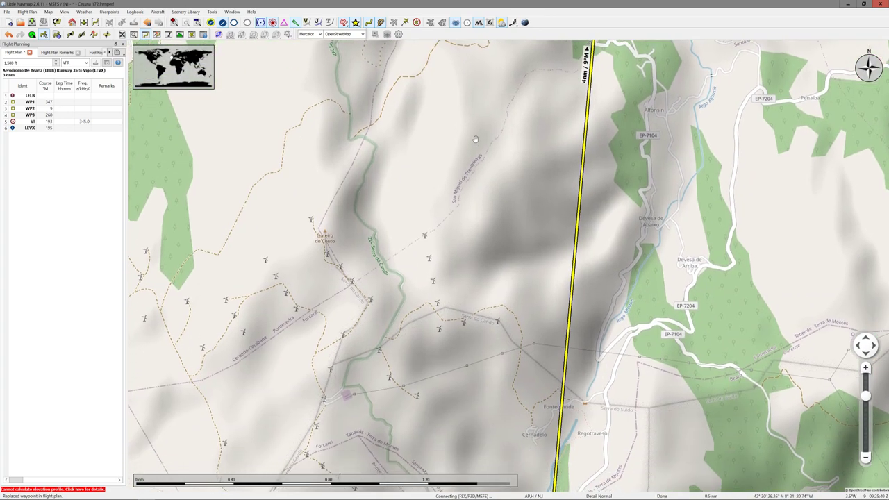
{"action": "left_click_drag", "start_coordinate": [499, 273], "coordinate": [464, 207]}
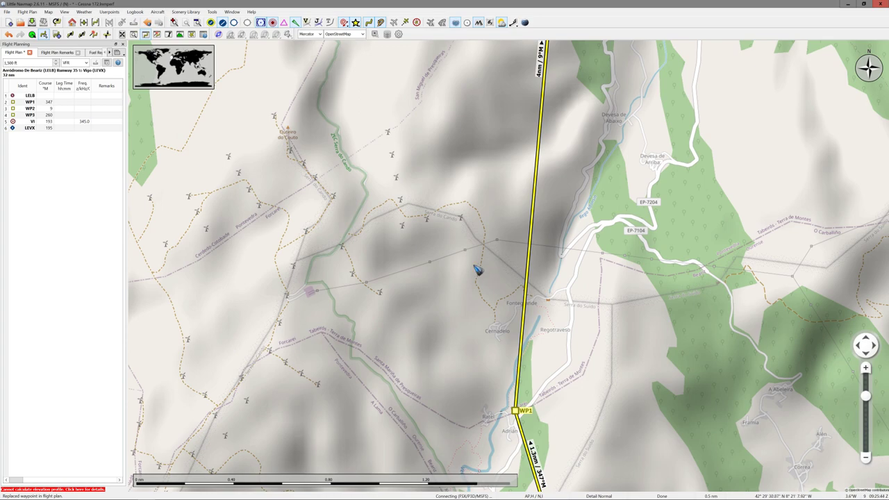
{"action": "scroll", "coordinate": [477, 271], "scroll_direction": "down", "scroll_amount": 5}
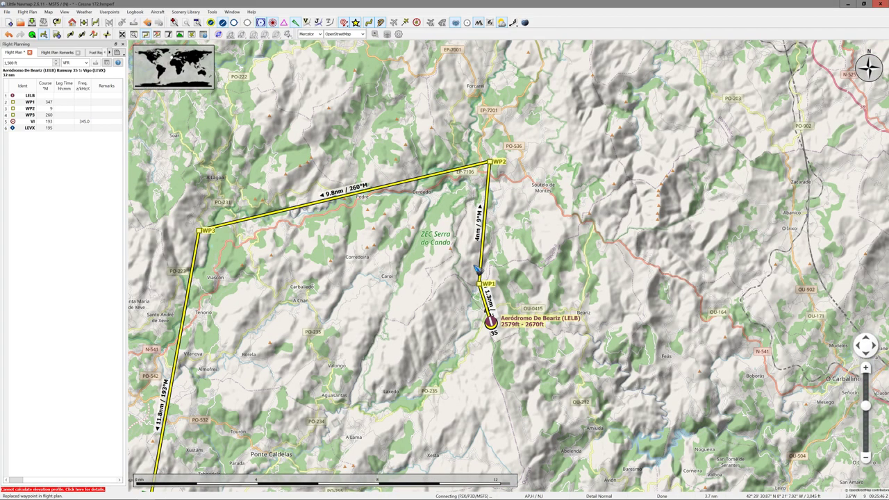
{"action": "left_click_drag", "start_coordinate": [478, 270], "coordinate": [491, 239]}
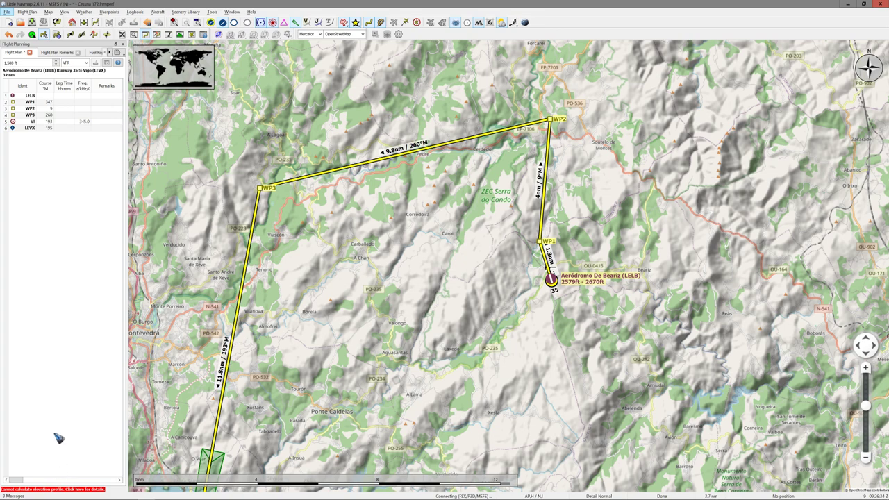
Set the flight plan's cruise altitude to 3,000 ft and review the route's elevation profile.
{"action": "left_click", "coordinate": [19, 63]}
{"action": "key", "text": "Return"}
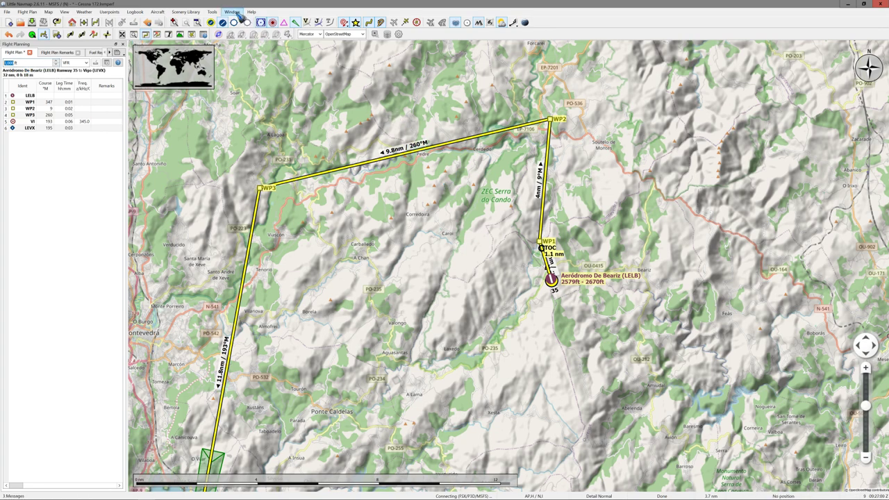
{"action": "left_click", "coordinate": [234, 12]}
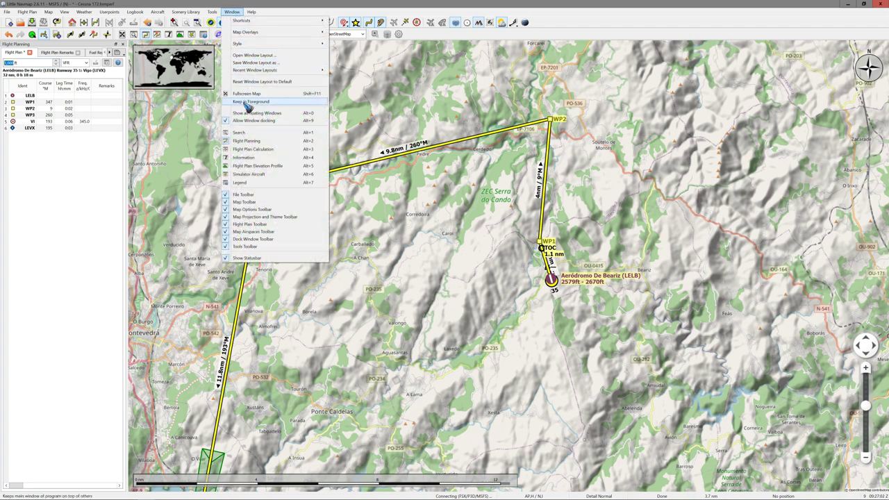
{"action": "left_click", "coordinate": [292, 168]}
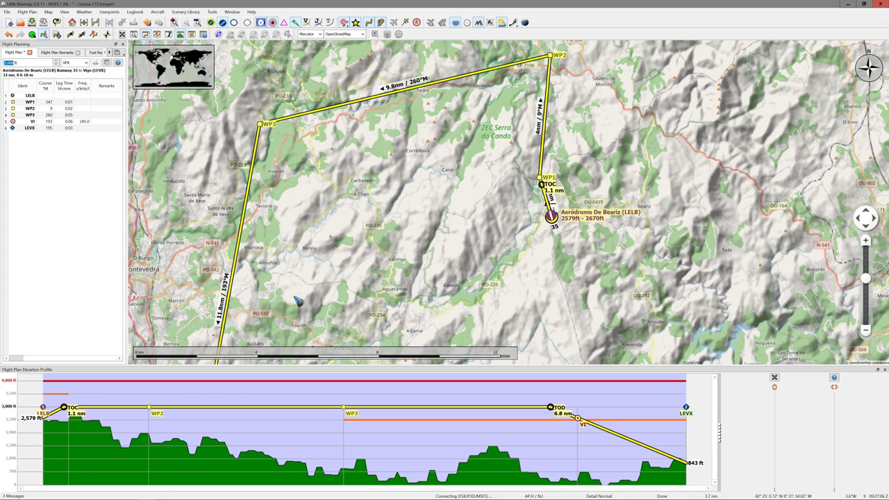
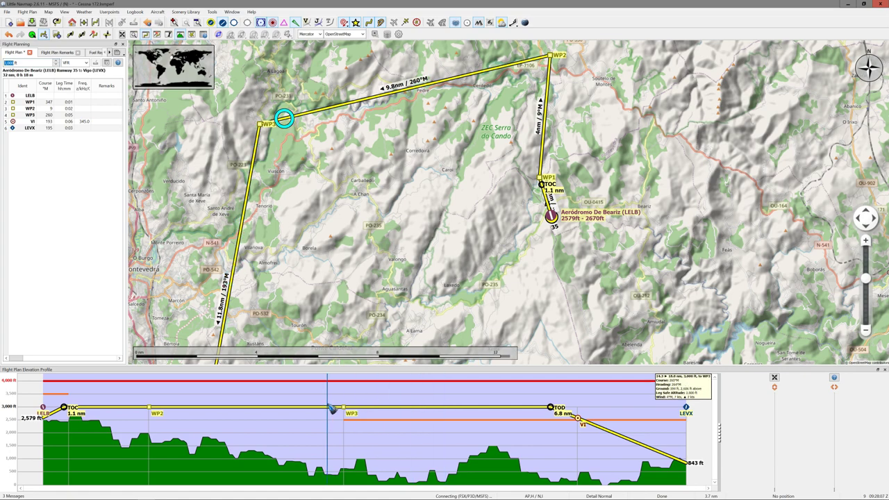
{"action": "left_click", "coordinate": [884, 370]}
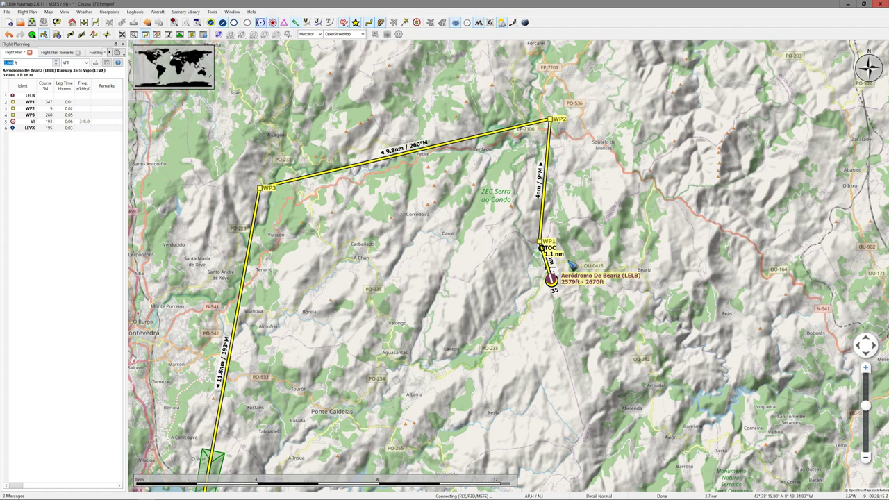
Set the flight plan's departure start position at Aeródromo De Beariz (LELB) to Runway 35.
{"action": "left_click", "coordinate": [36, 38]}
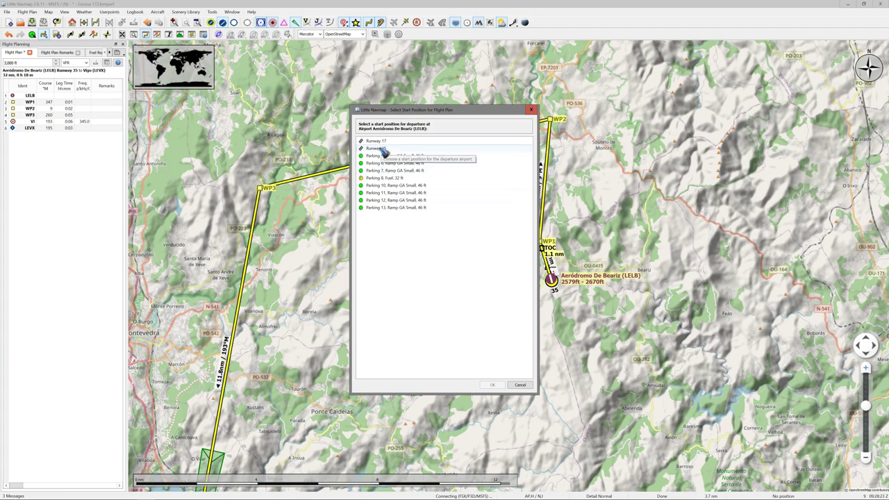
{"action": "left_click", "coordinate": [378, 149]}
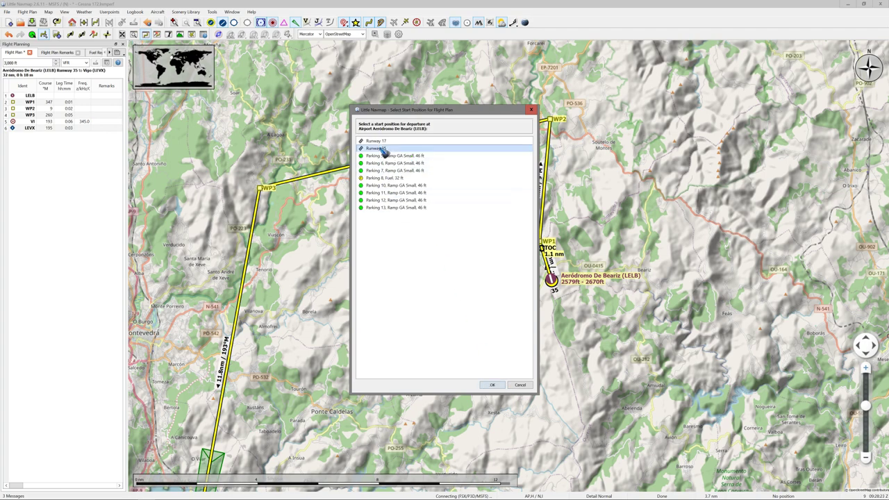
{"action": "left_click", "coordinate": [494, 386]}
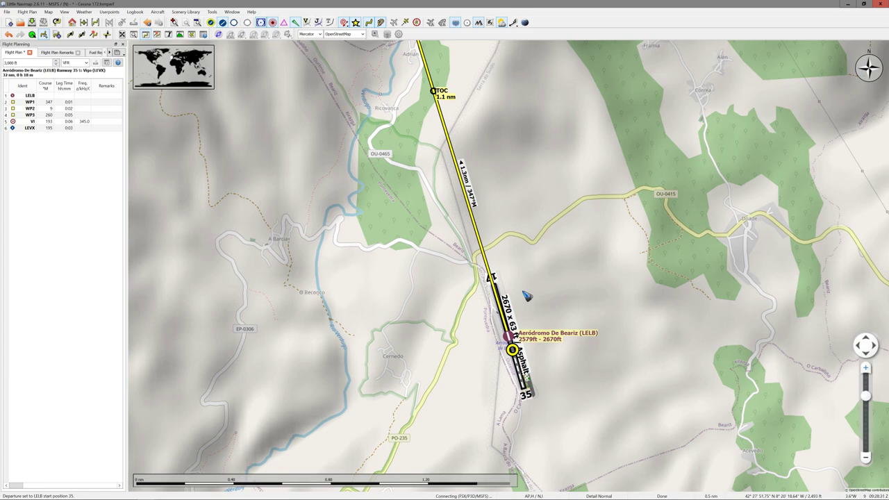
{"action": "scroll", "coordinate": [526, 295], "scroll_direction": "down", "scroll_amount": 6}
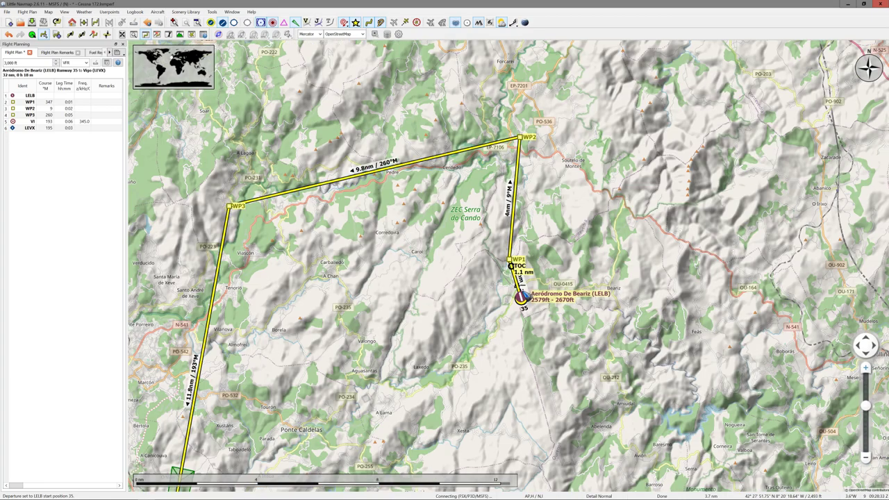
Export the flight plan as an MSFS 2020 PLN, overwriting the existing file for Aerodromo De Beariz (LELB) to Vigo (LEVX).
{"action": "left_click", "coordinate": [7, 11]}
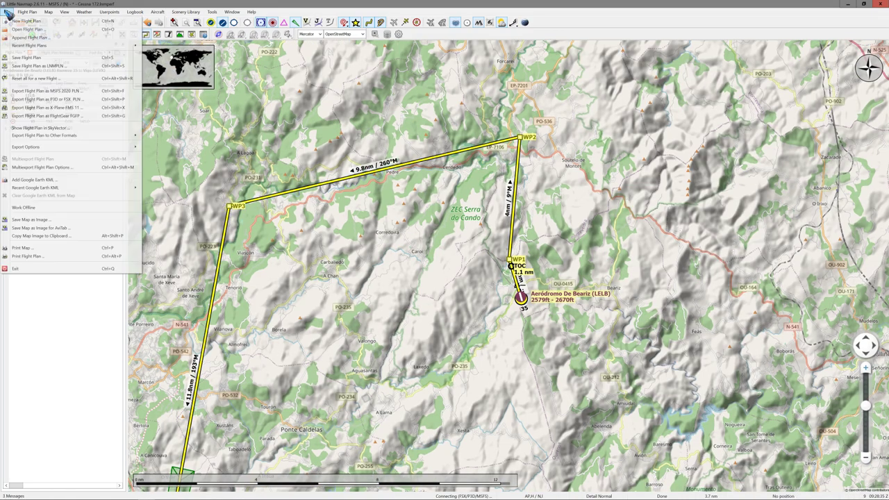
{"action": "left_click", "coordinate": [31, 91]}
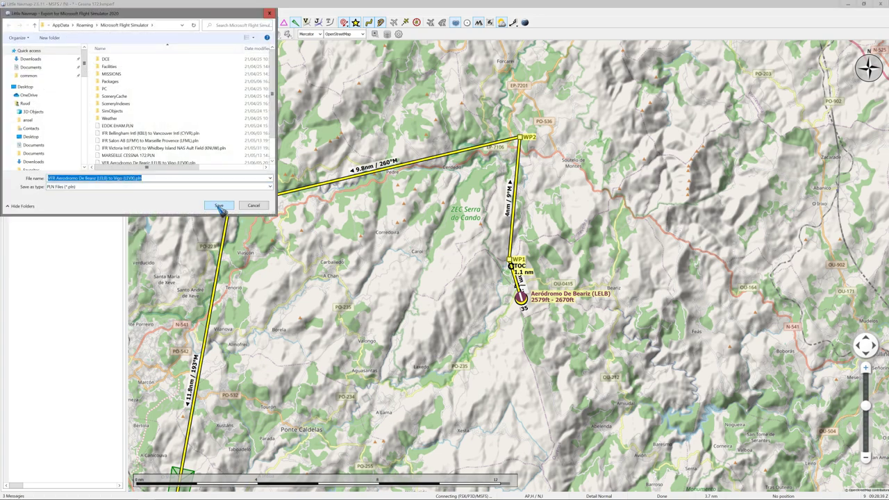
{"action": "left_click", "coordinate": [221, 207]}
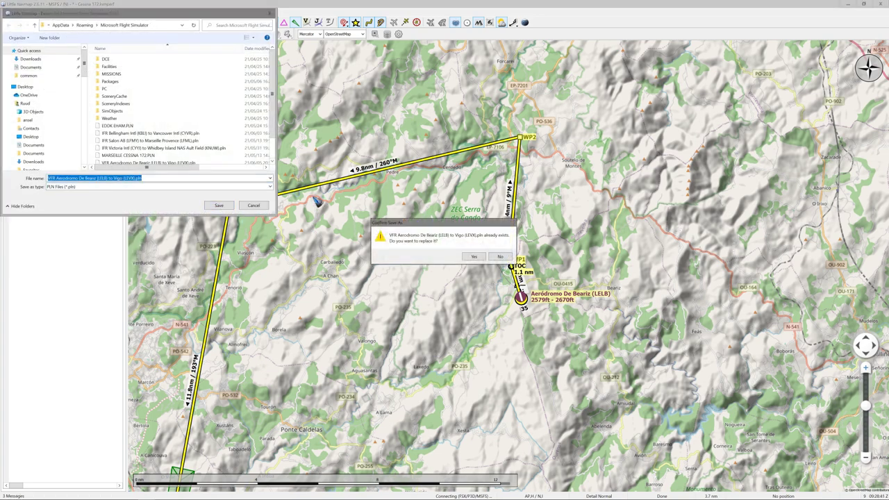
{"action": "left_click", "coordinate": [475, 256]}
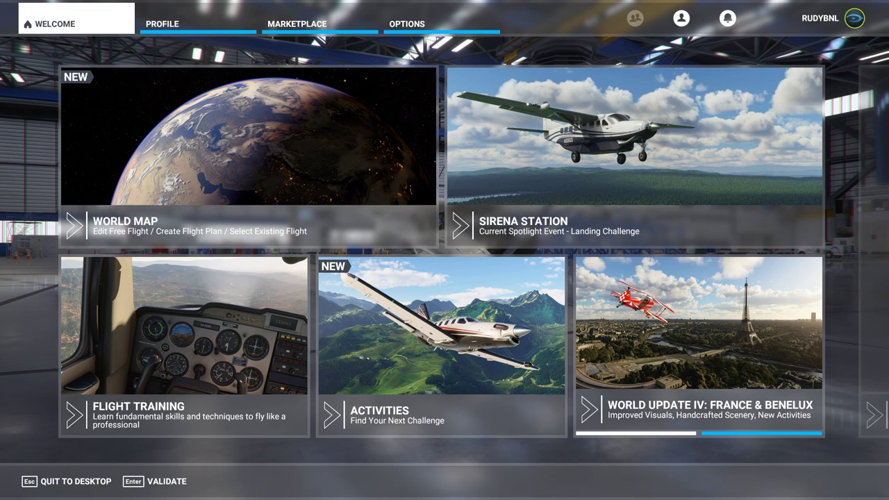
Switch to Microsoft Flight Simulator and load the flight plan "VFR Aerodromo De Beariz (LELB) to Vigo (LEVX).pln" into the world map.
{"action": "left_click", "coordinate": [239, 151]}
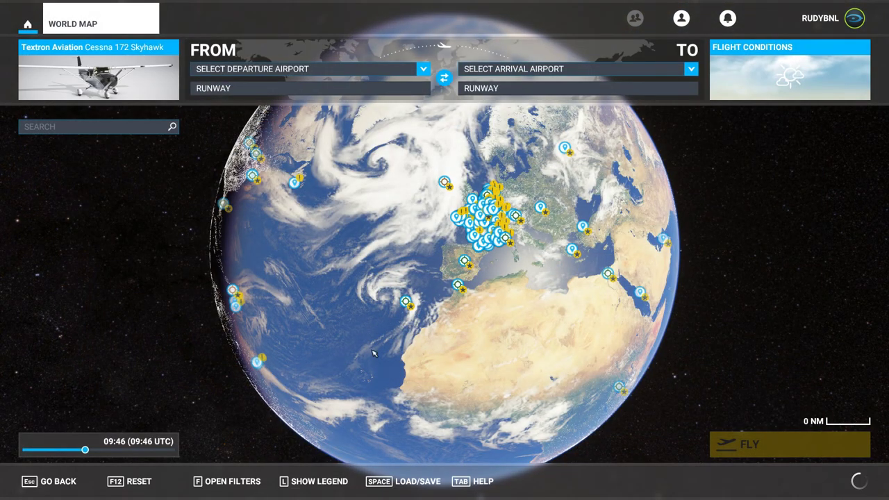
{"action": "left_click", "coordinate": [421, 489]}
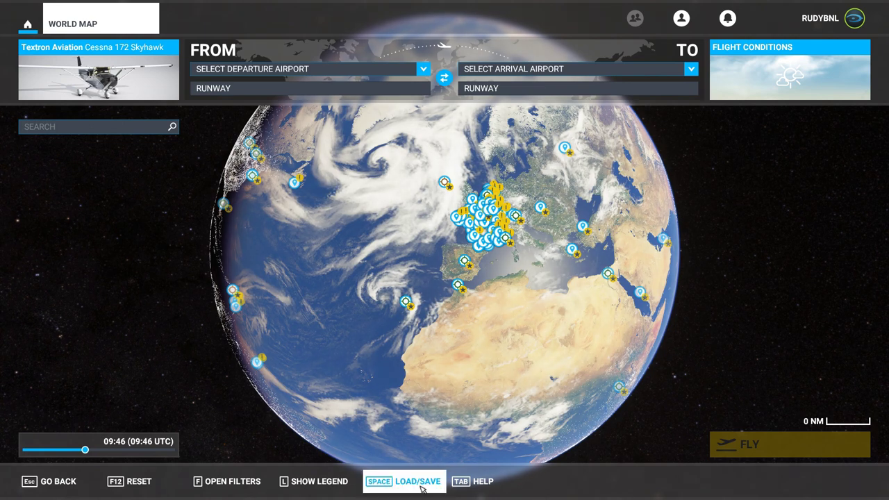
{"action": "left_click", "coordinate": [345, 312]}
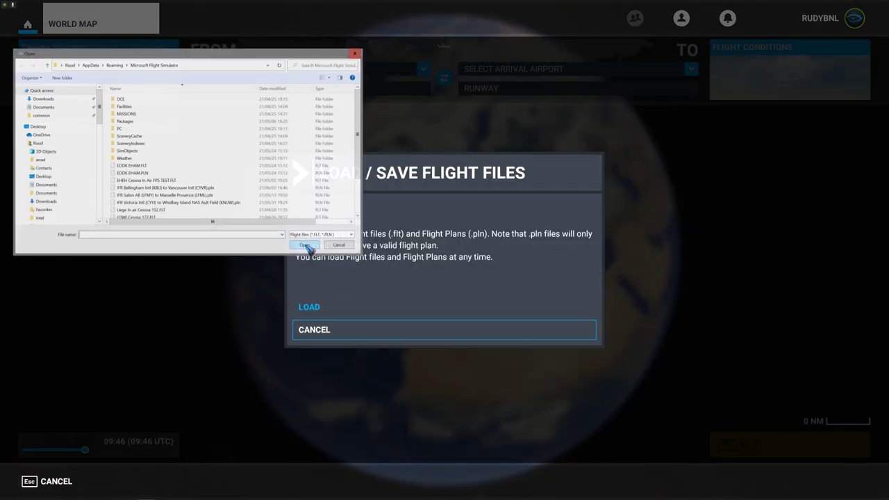
{"action": "scroll", "coordinate": [223, 198], "scroll_direction": "down", "scroll_amount": 2}
{"action": "scroll", "coordinate": [221, 195], "scroll_direction": "up", "scroll_amount": 1}
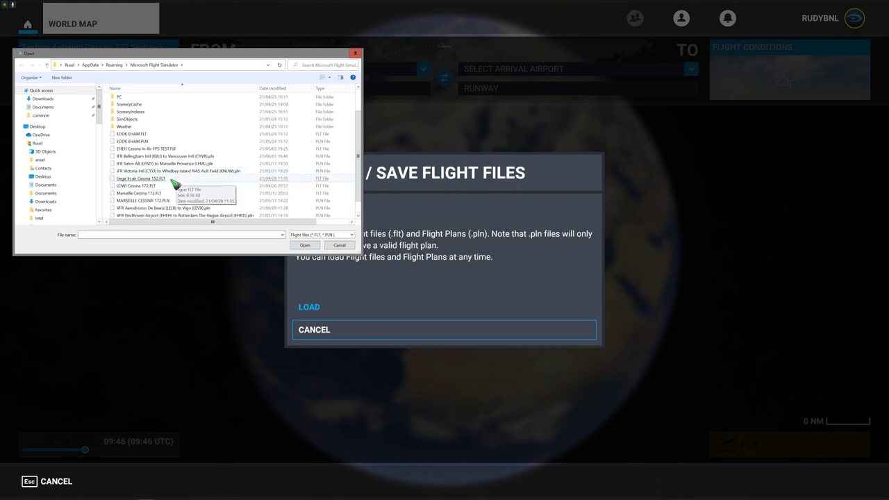
{"action": "scroll", "coordinate": [175, 184], "scroll_direction": "down", "scroll_amount": 1}
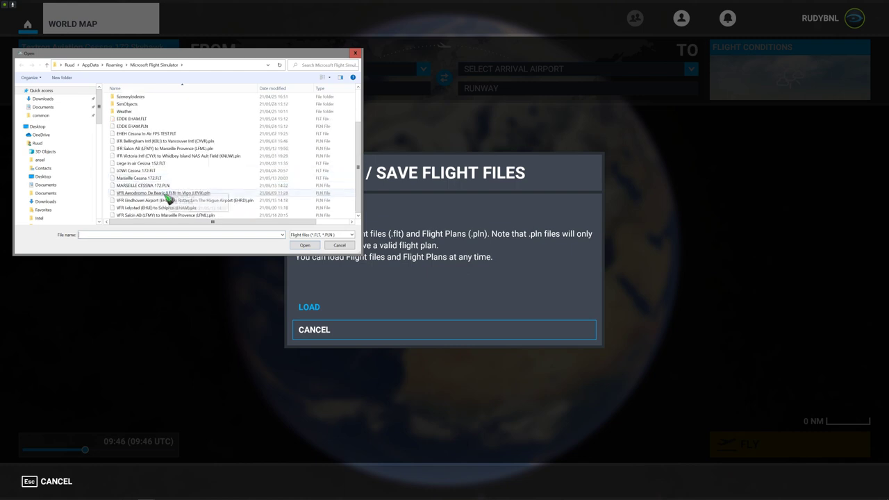
{"action": "left_click", "coordinate": [165, 194]}
{"action": "double_click", "coordinate": [165, 194]}
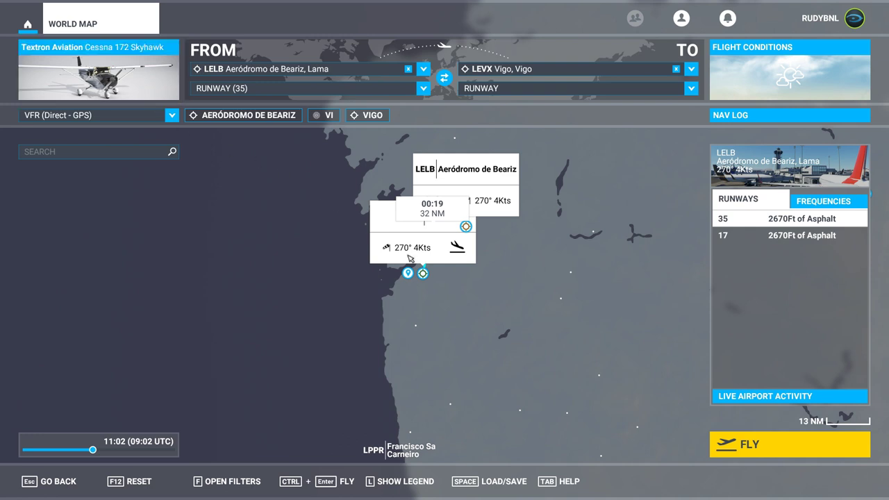
Start the flight from LELB runway 35 and look closely at the terrain beyond the runway.
{"action": "left_click", "coordinate": [822, 452]}
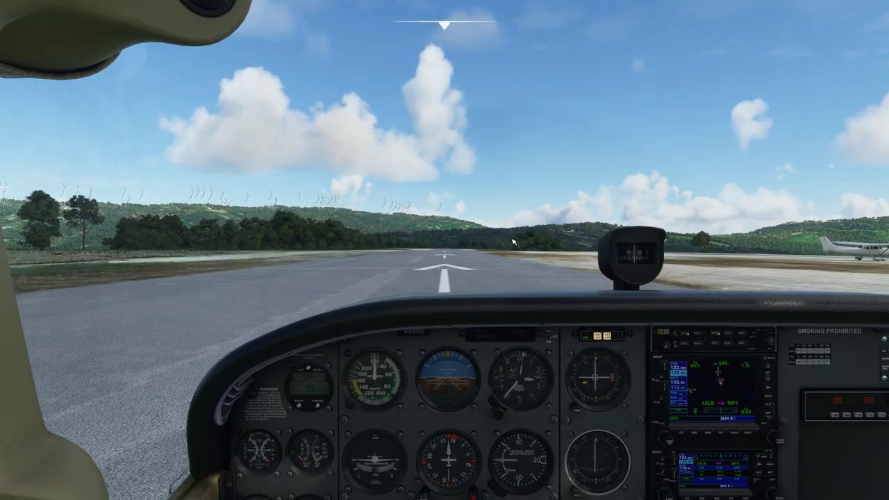
{"action": "scroll", "coordinate": [450, 196], "scroll_direction": "up", "scroll_amount": 3}
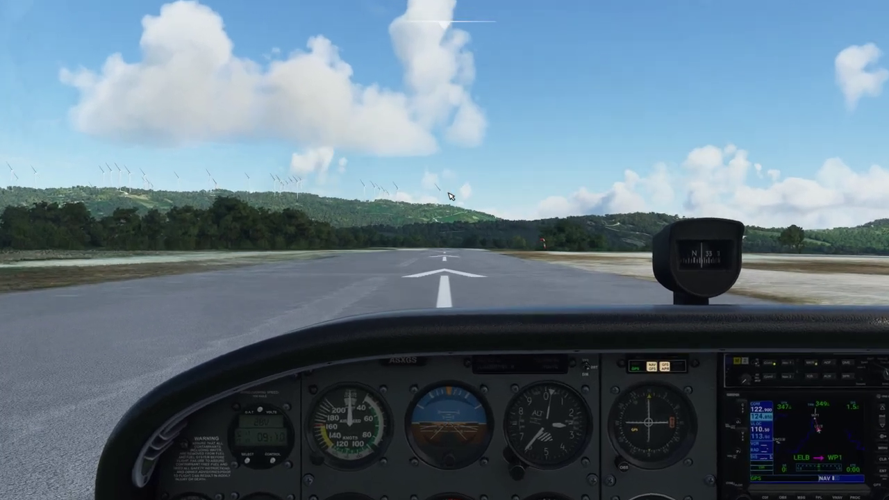
{"action": "scroll", "coordinate": [450, 197], "scroll_direction": "up", "scroll_amount": 3}
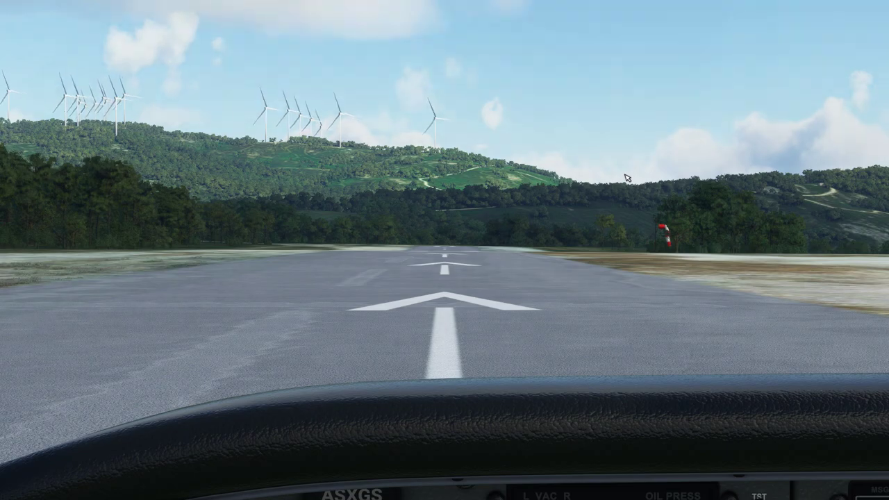
Tune the ADF receiver's standby frequency to 345 and make it the active frequency.
{"action": "key", "text": "alt+1"}
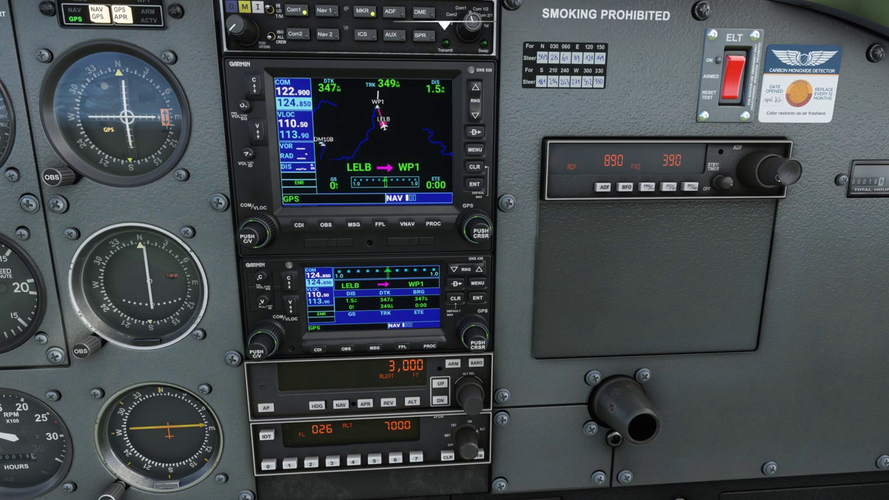
{"action": "scroll", "coordinate": [778, 177], "scroll_direction": "up", "scroll_amount": 7}
{"action": "scroll", "coordinate": [775, 176], "scroll_direction": "down", "scroll_amount": 2}
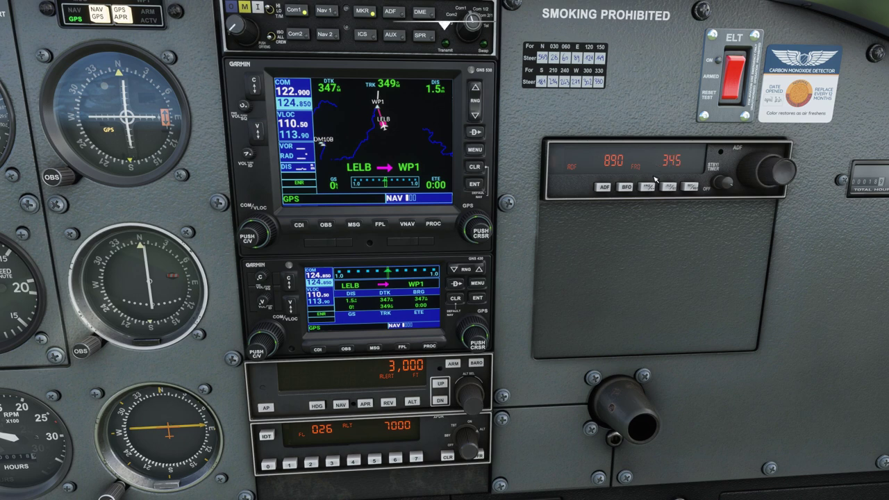
{"action": "left_click", "coordinate": [649, 188]}
Switch the ADF receiver's display from flight time to the elapsed timer and reset that timer.
{"action": "left_click", "coordinate": [669, 187]}
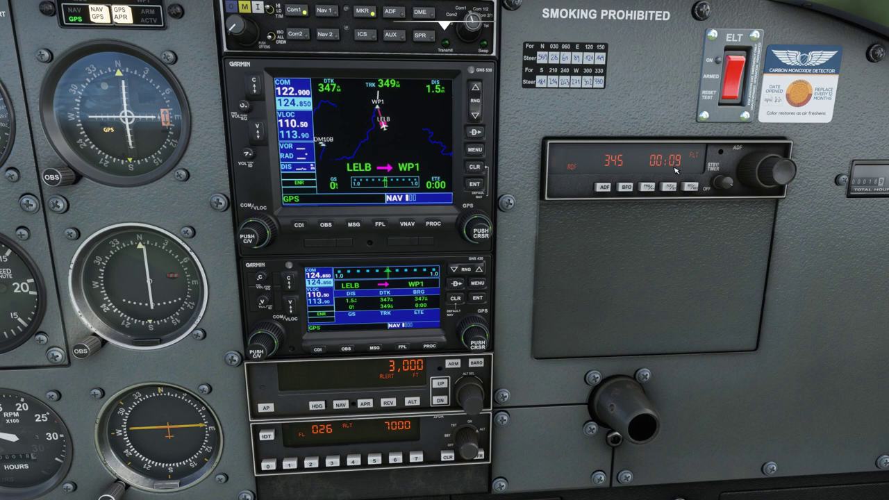
{"action": "left_click", "coordinate": [671, 189]}
{"action": "left_click", "coordinate": [692, 188]}
{"action": "left_click", "coordinate": [692, 187]}
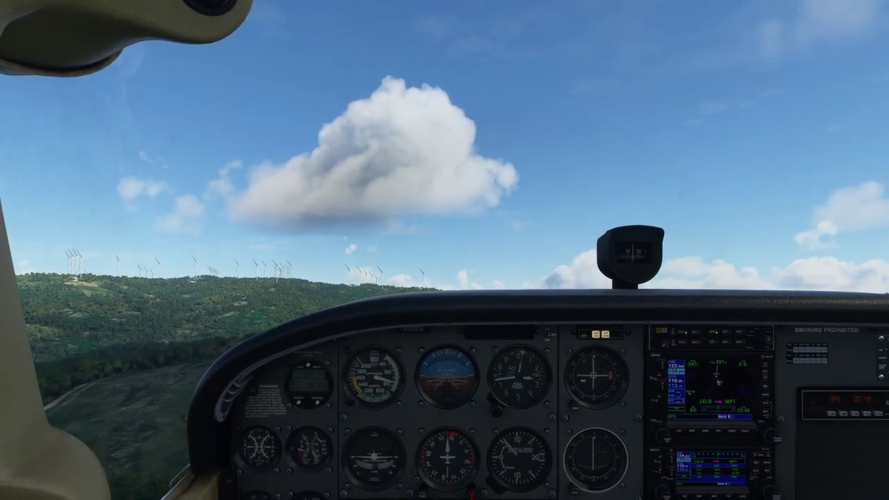
Check the climbing aircraft from the external view and return to the cockpit view.
{"action": "key", "text": "End"}
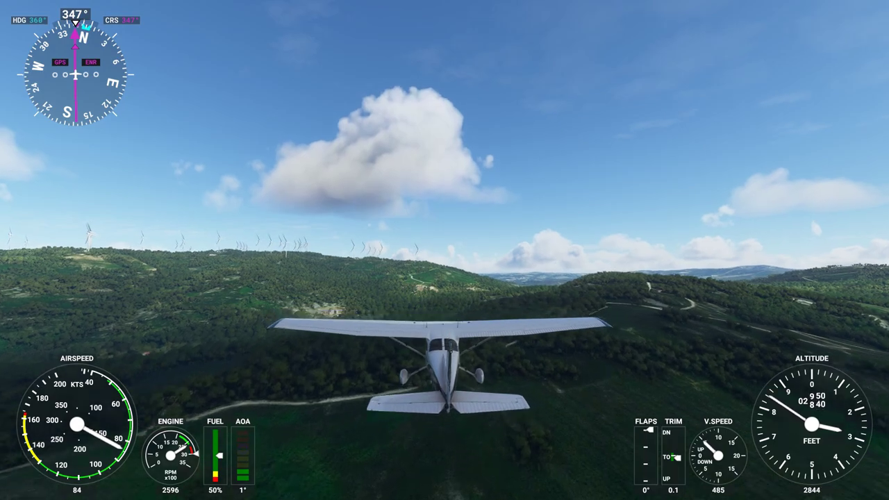
{"action": "key", "text": "End"}
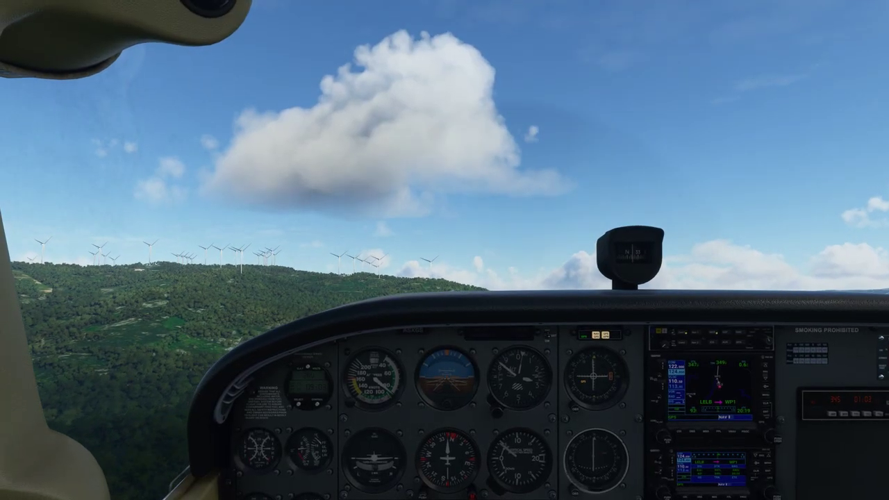